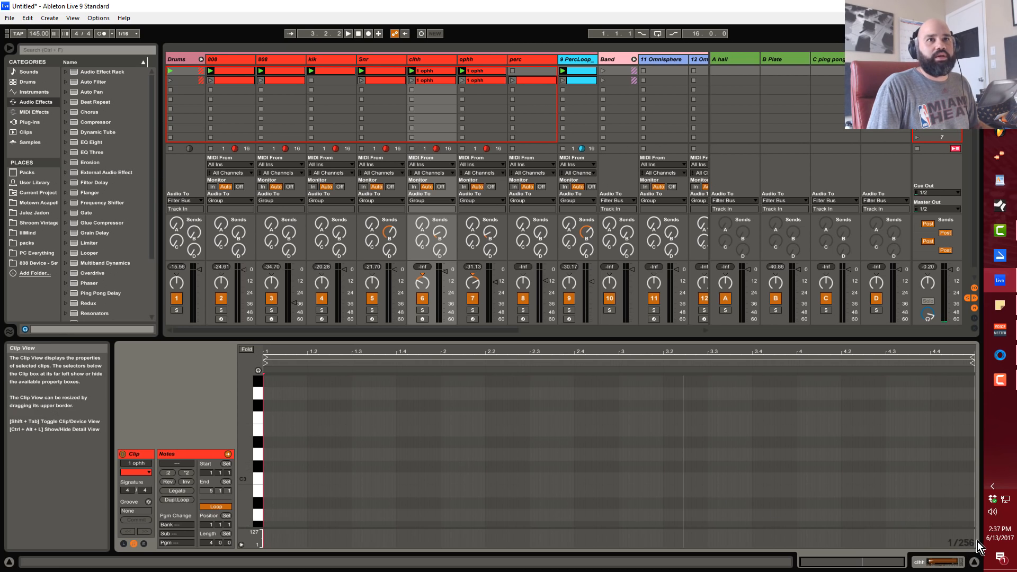
- Step the note grid through quarter notes and triplets to 1/8, auditioning playback briefly
key(ctrl+2)
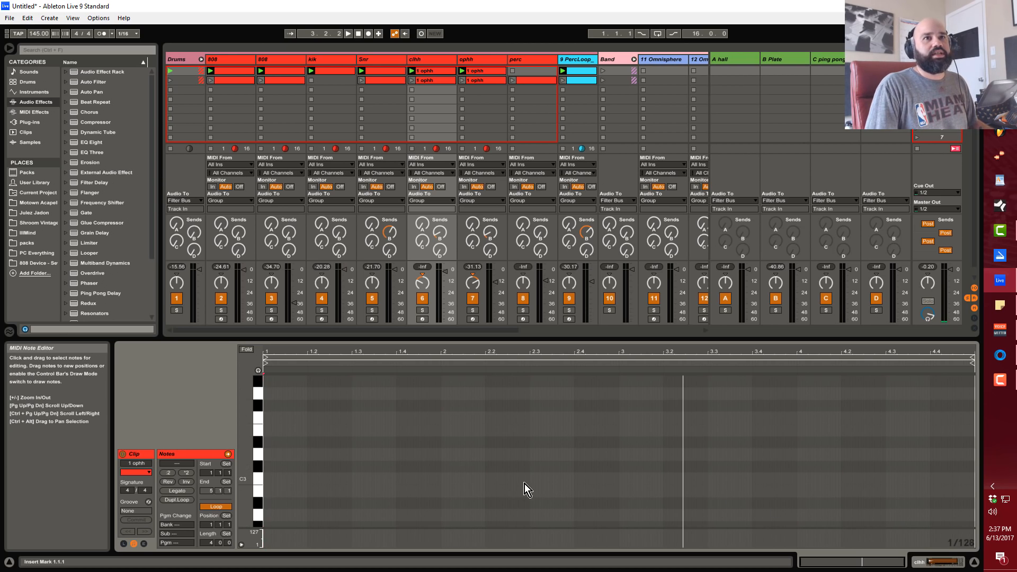
key(ctrl+2)
key(ctrl+2)
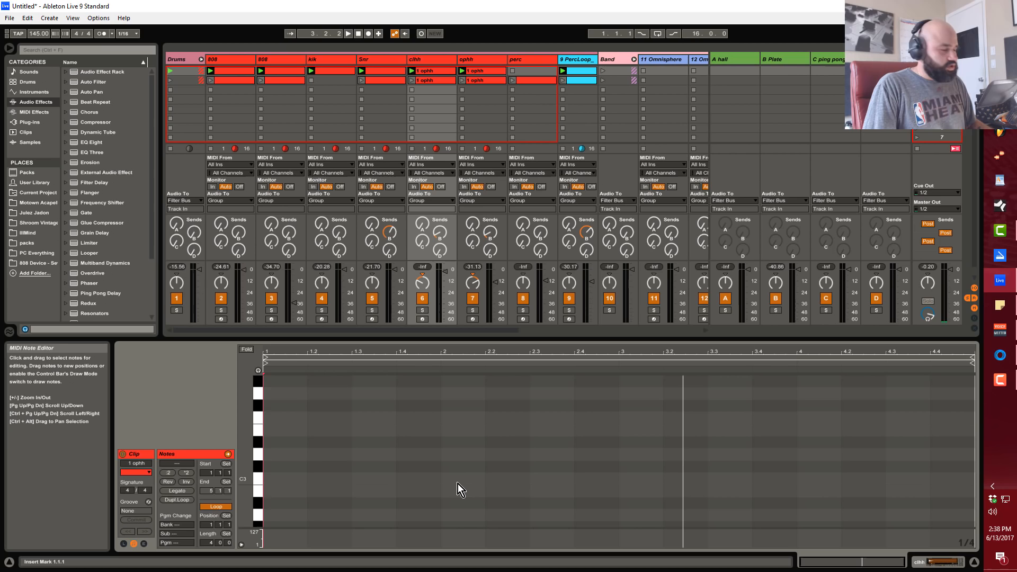
key(ctrl+3)
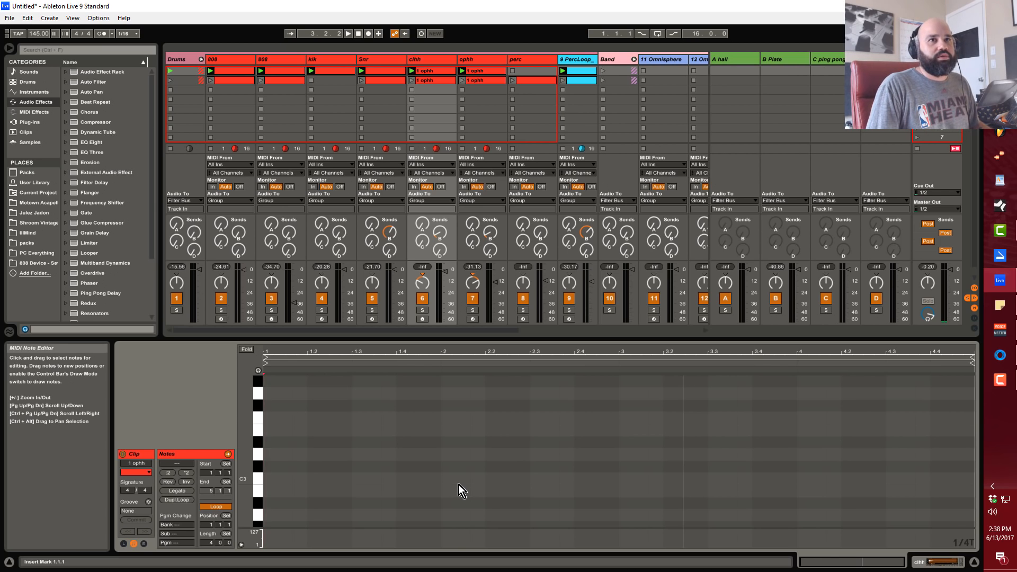
key(ctrl+3)
key(ctrl+1)
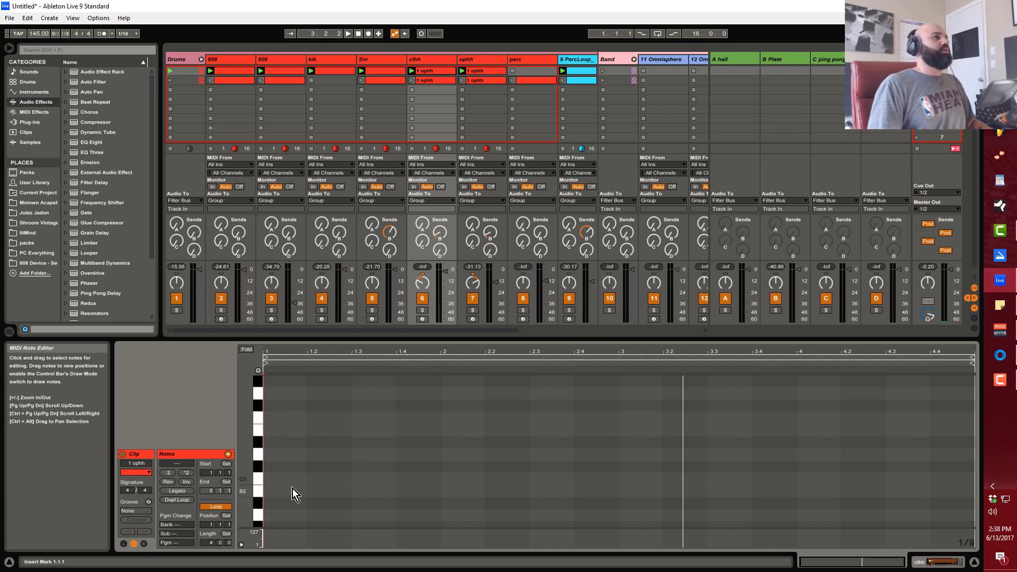
key(space)
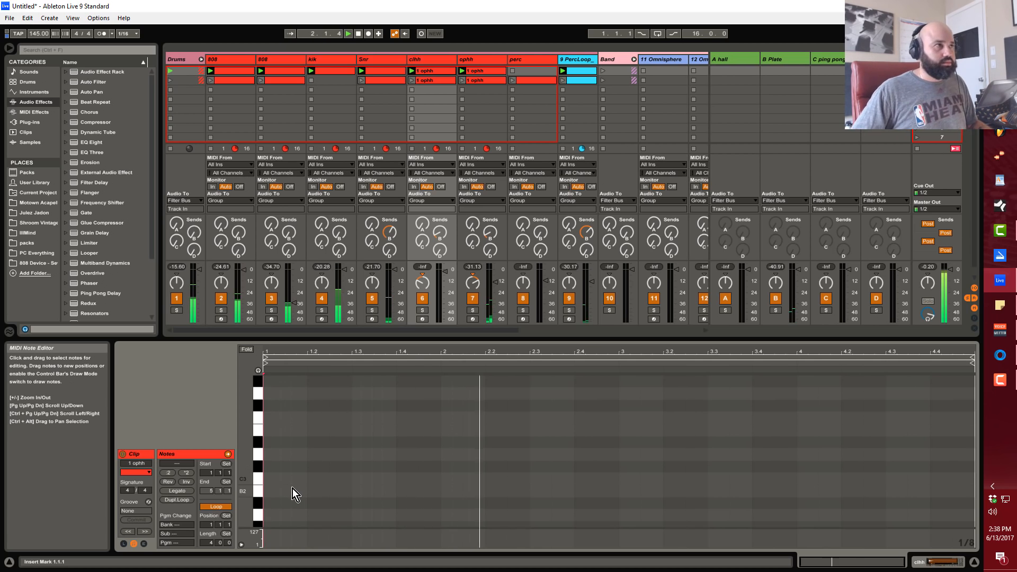
key(space)
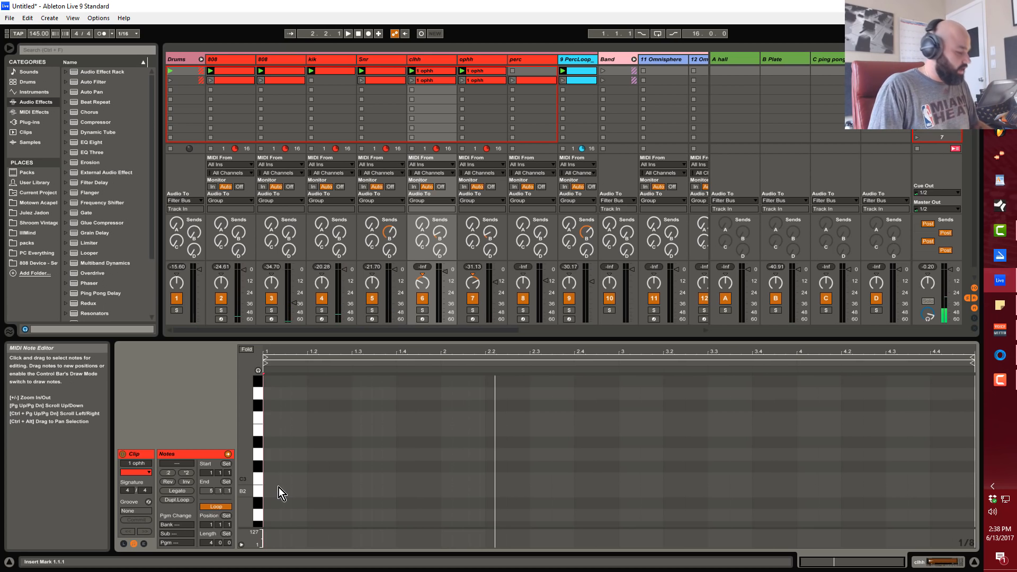
- Draw a continuous row of eighth-note C3 hi-hats across the whole bar and audition it
key(b)
drag(270, 478, 792, 478)
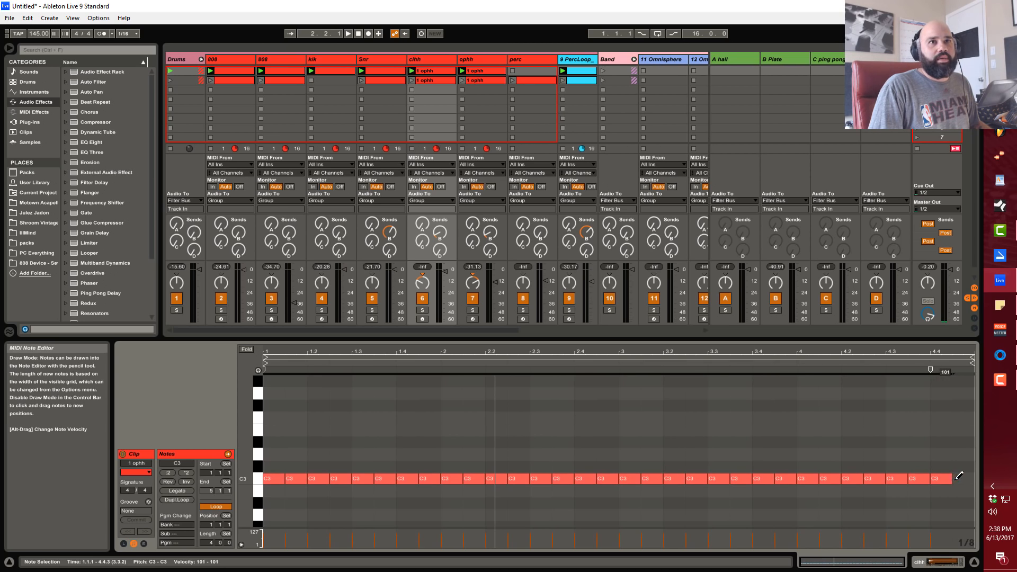
drag(793, 478, 960, 477)
key(space)
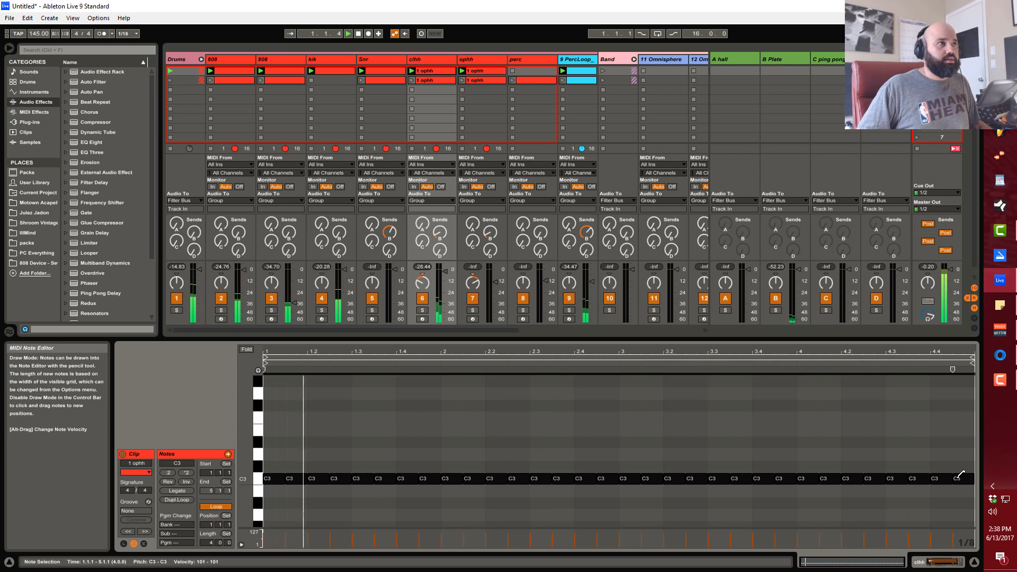
key(b)
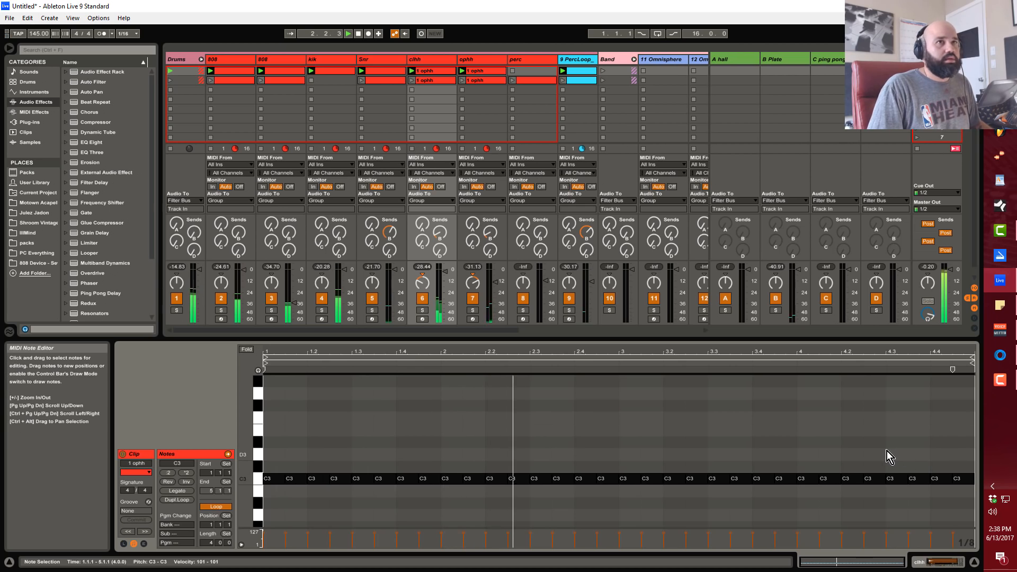
click(888, 450)
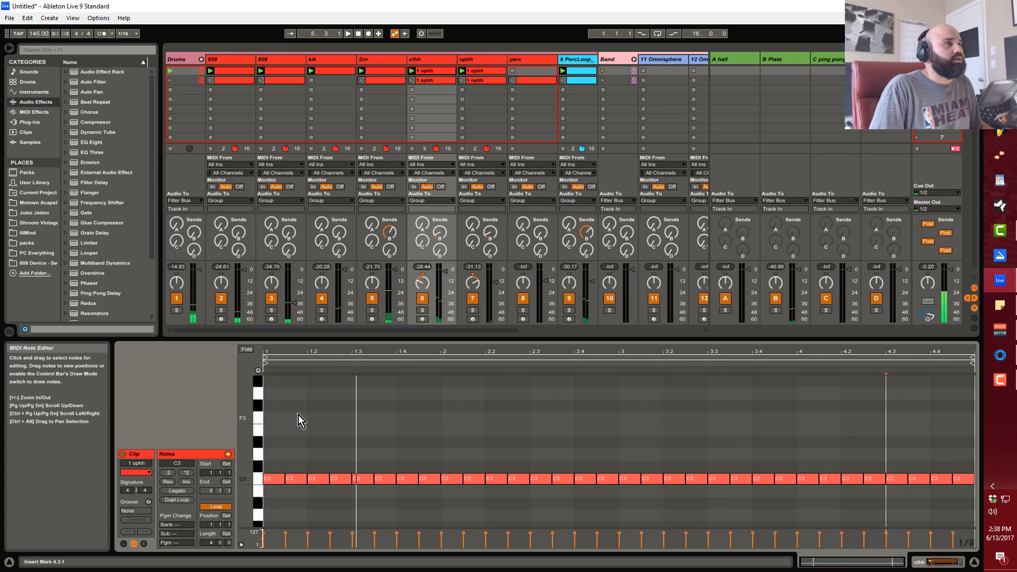
- Select every offbeat C3 note and lower their velocities to about 71
click(307, 446)
click(298, 477)
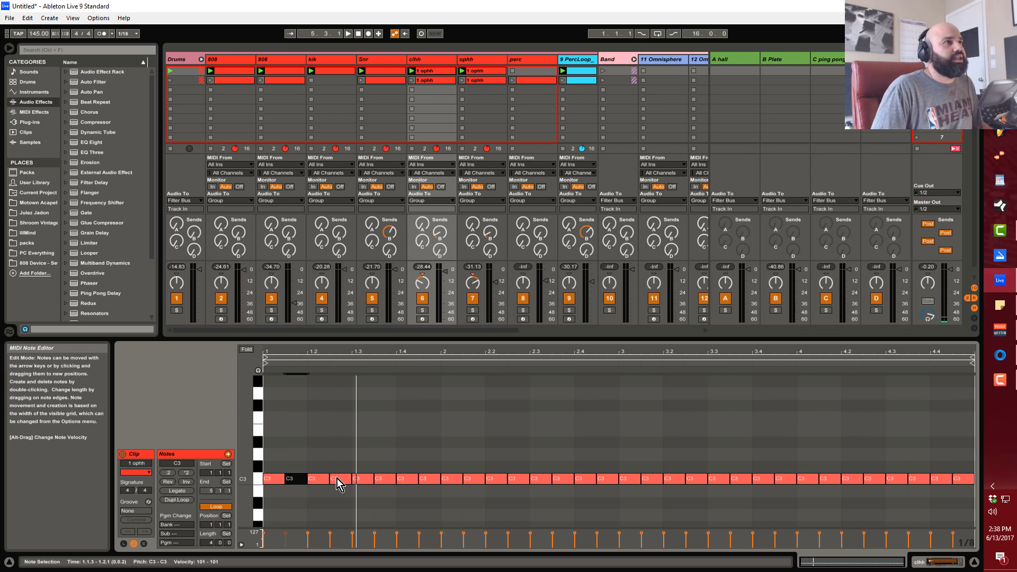
ctrl+click(342, 478)
ctrl+click(386, 480)
ctrl+click(422, 480)
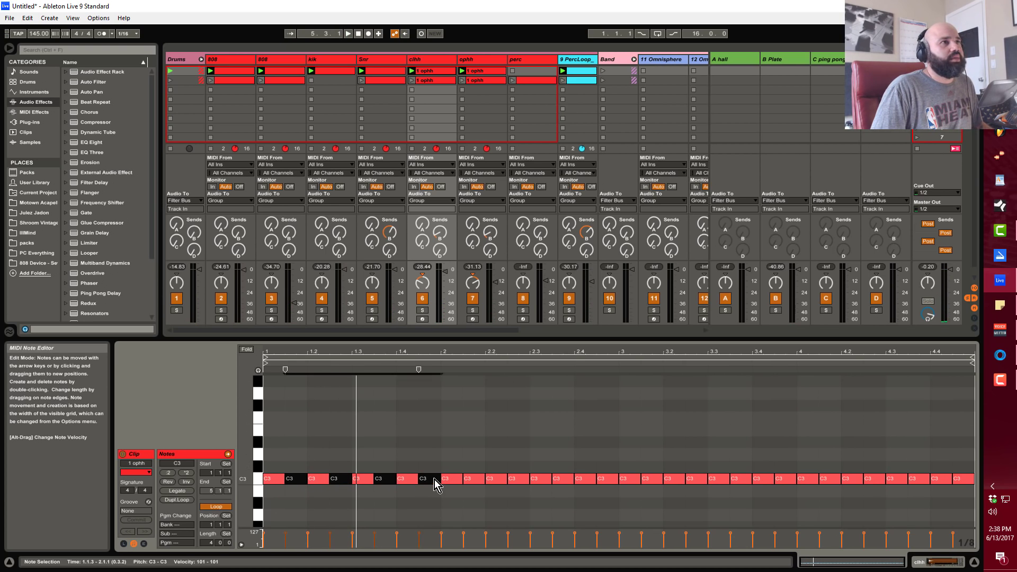
ctrl+click(469, 480)
ctrl+click(512, 480)
ctrl+click(556, 480)
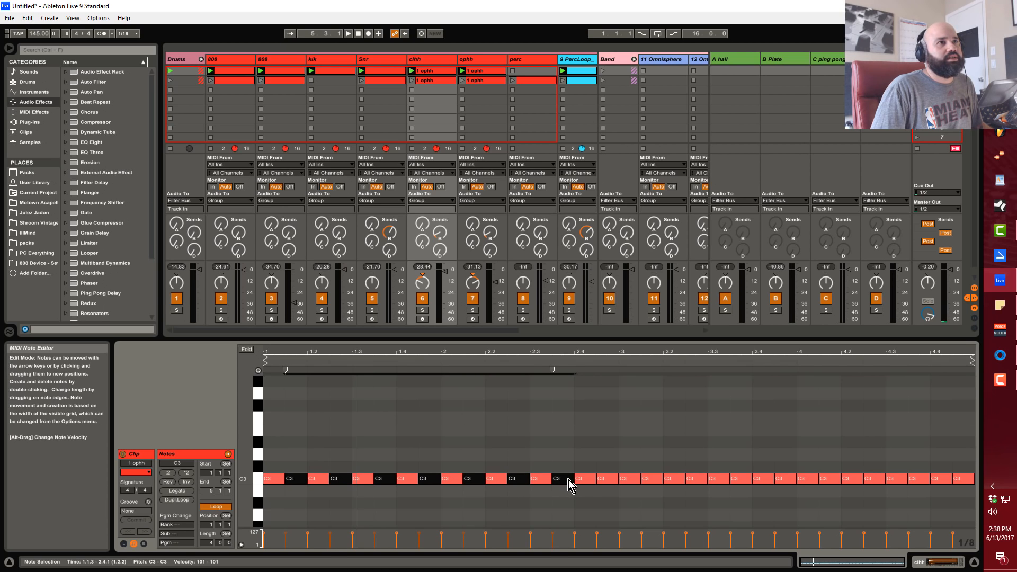
ctrl+click(608, 481)
ctrl+click(652, 481)
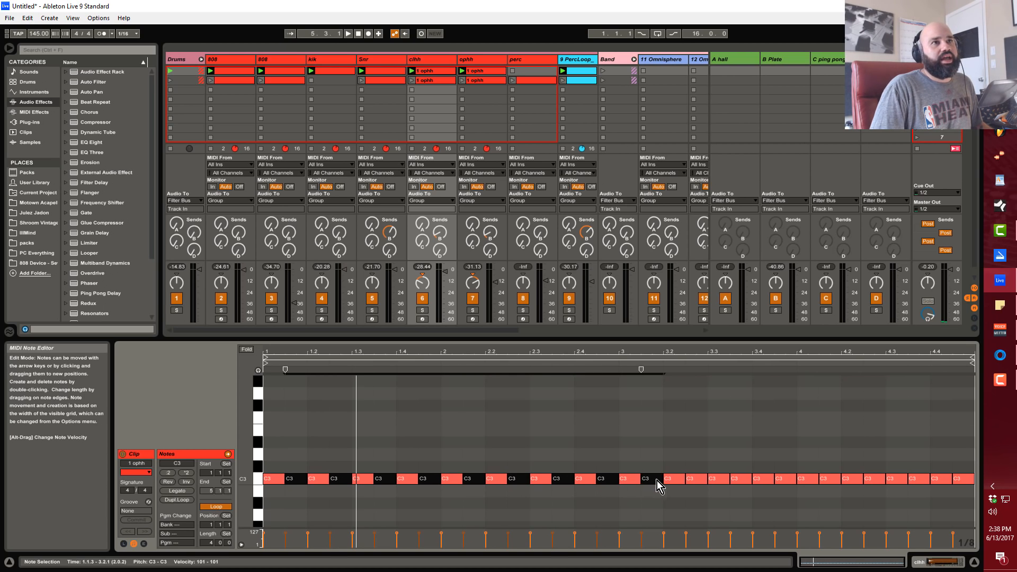
ctrl+click(700, 482)
ctrl+click(734, 479)
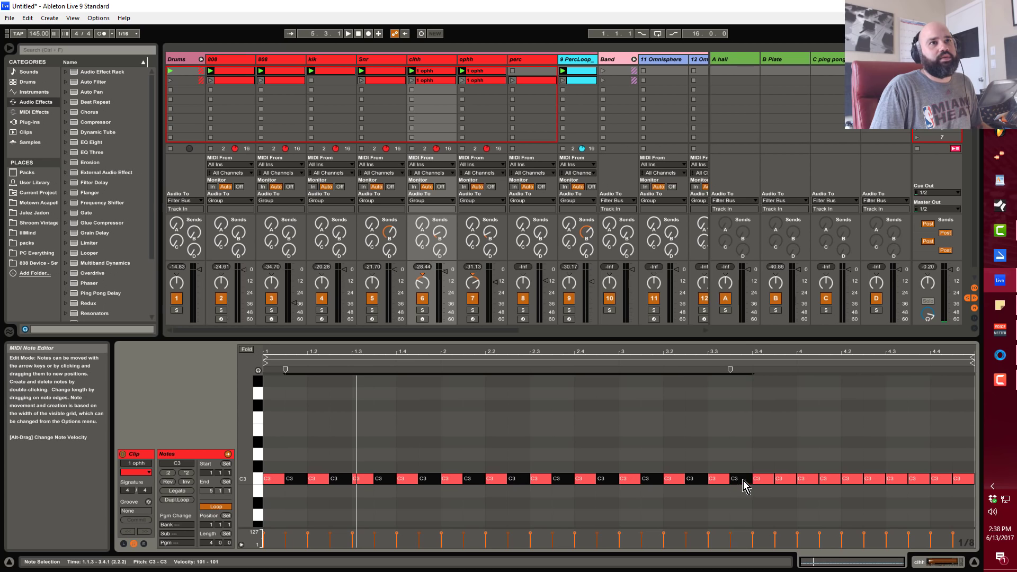
ctrl+click(781, 479)
ctrl+click(831, 480)
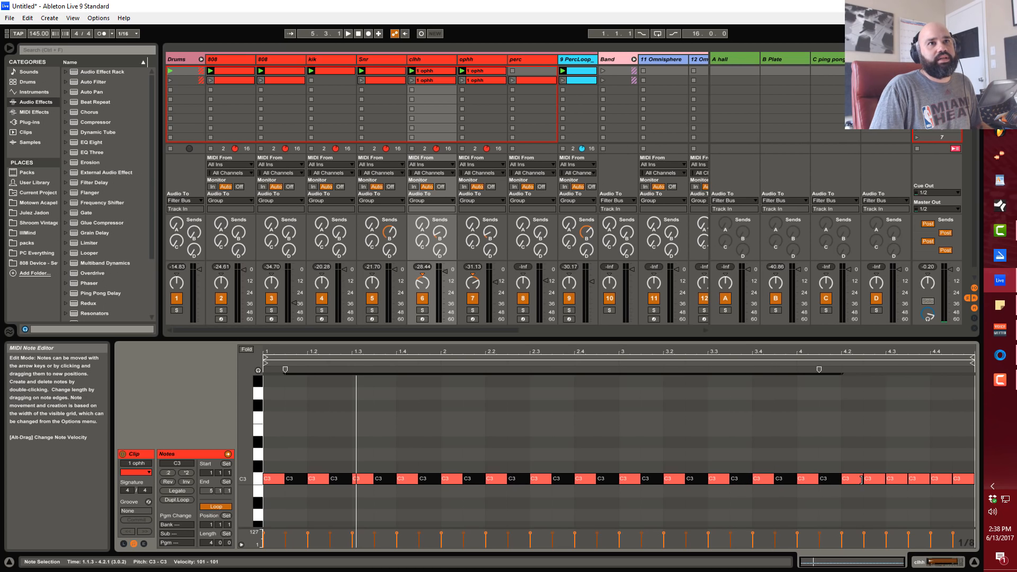
ctrl+click(877, 481)
ctrl+click(913, 482)
ctrl+click(962, 483)
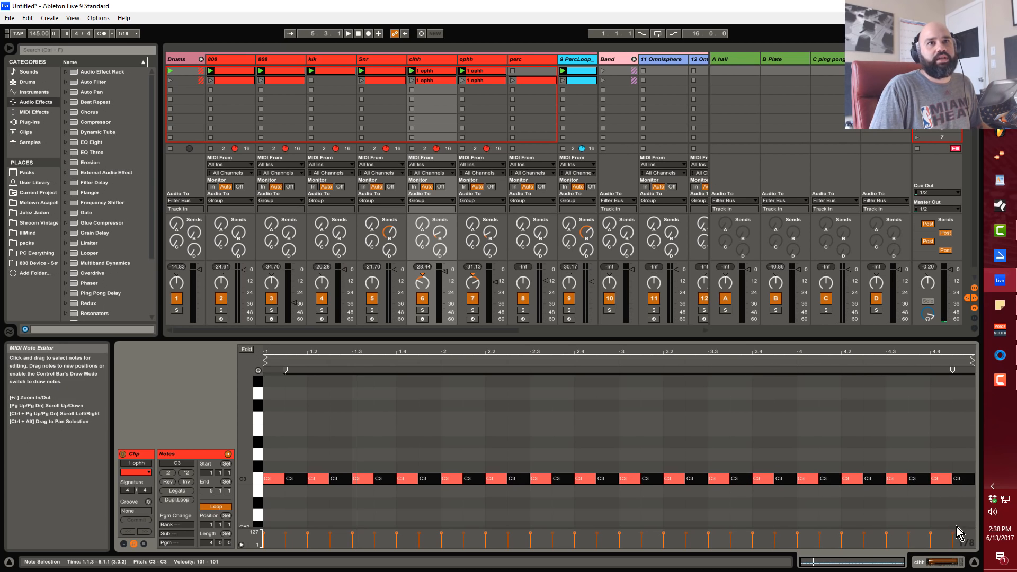
drag(954, 533, 953, 547)
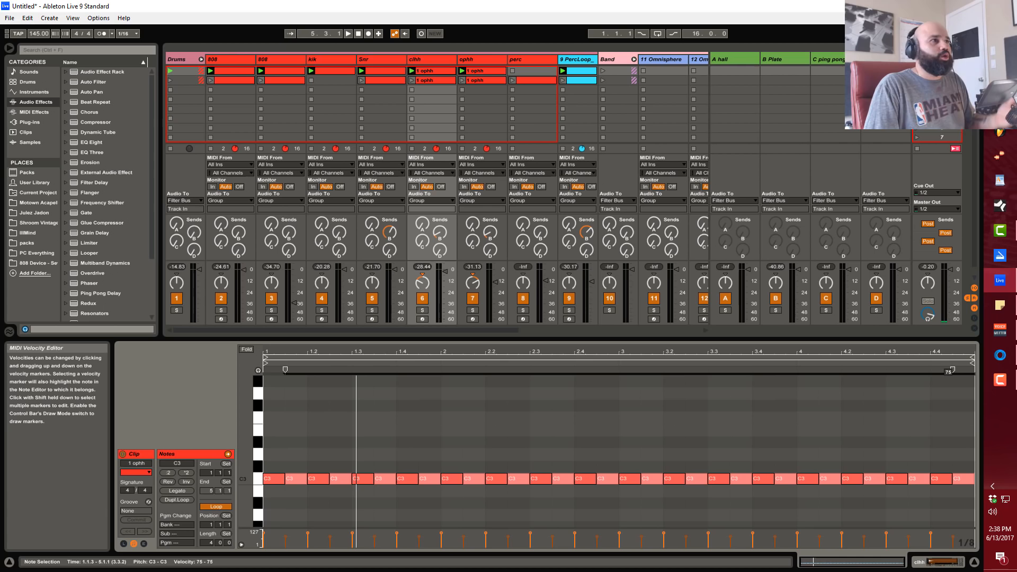
drag(952, 546, 954, 550)
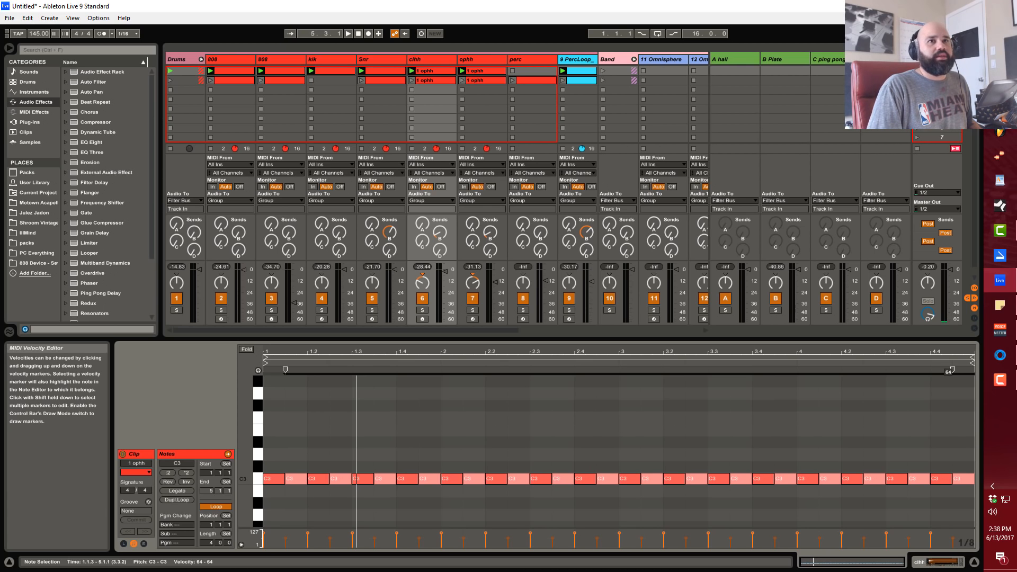
- Deselect the notes and audition the accented hi-hat pattern
click(656, 451)
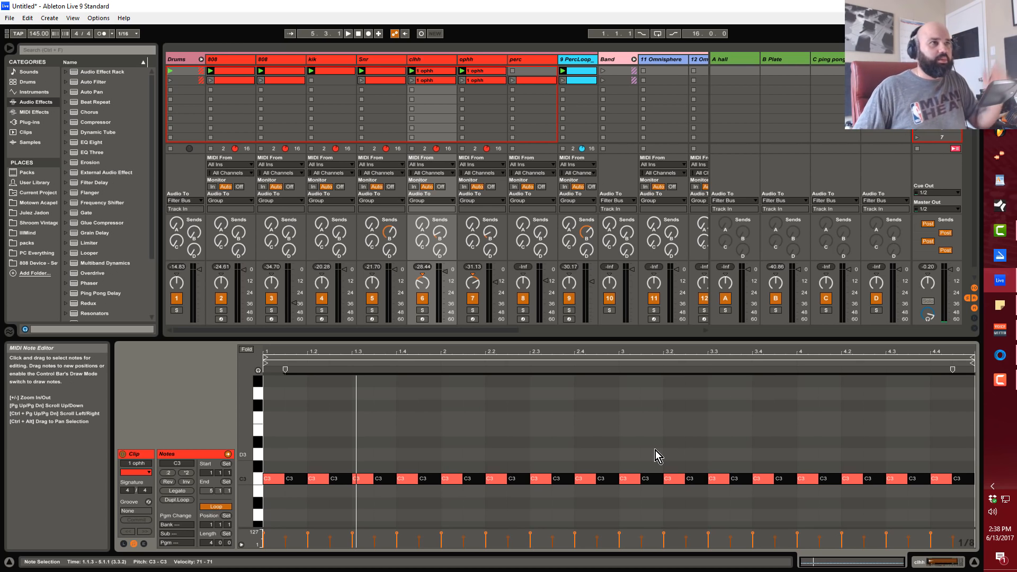
key(space)
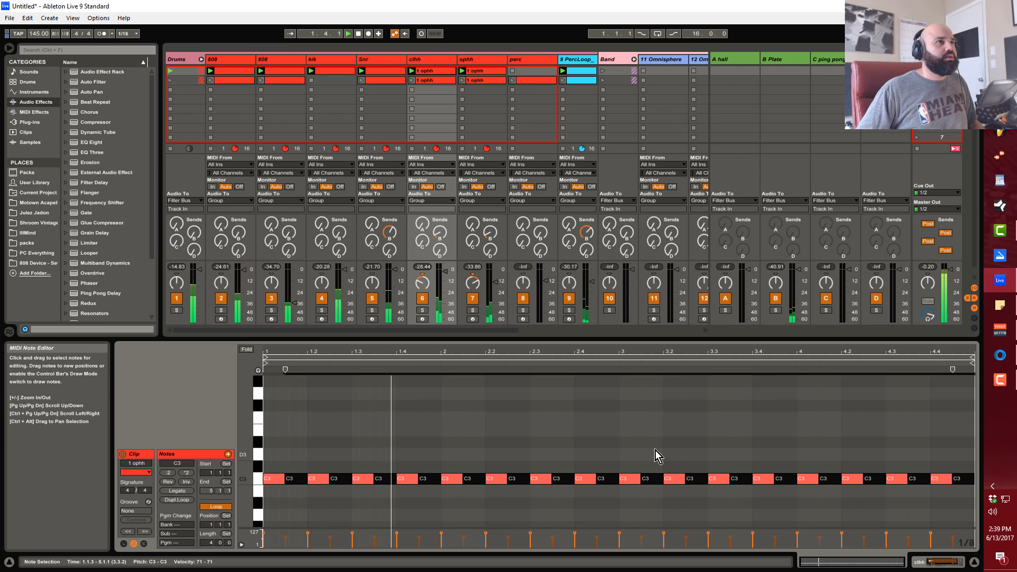
key(space)
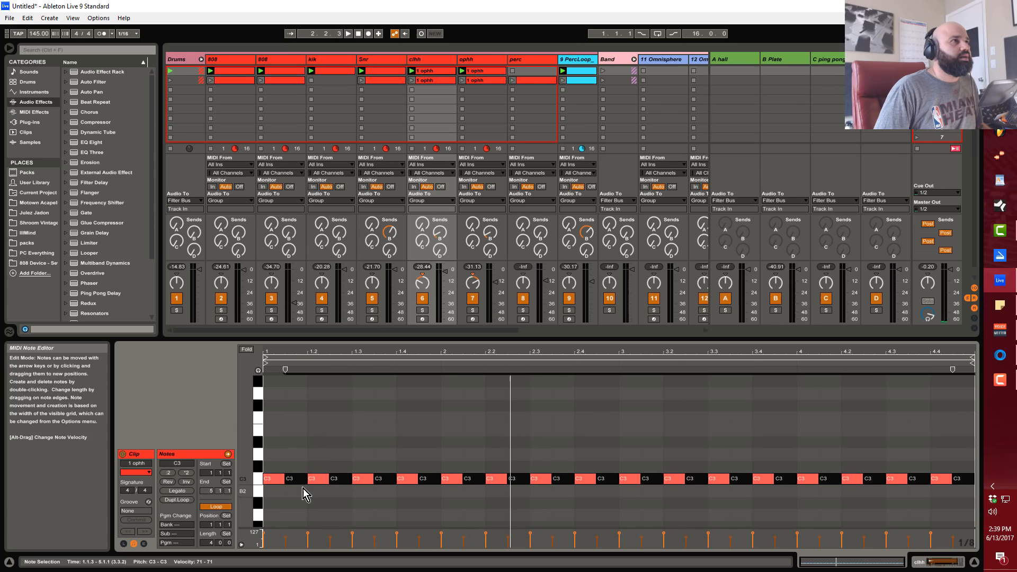
click(305, 432)
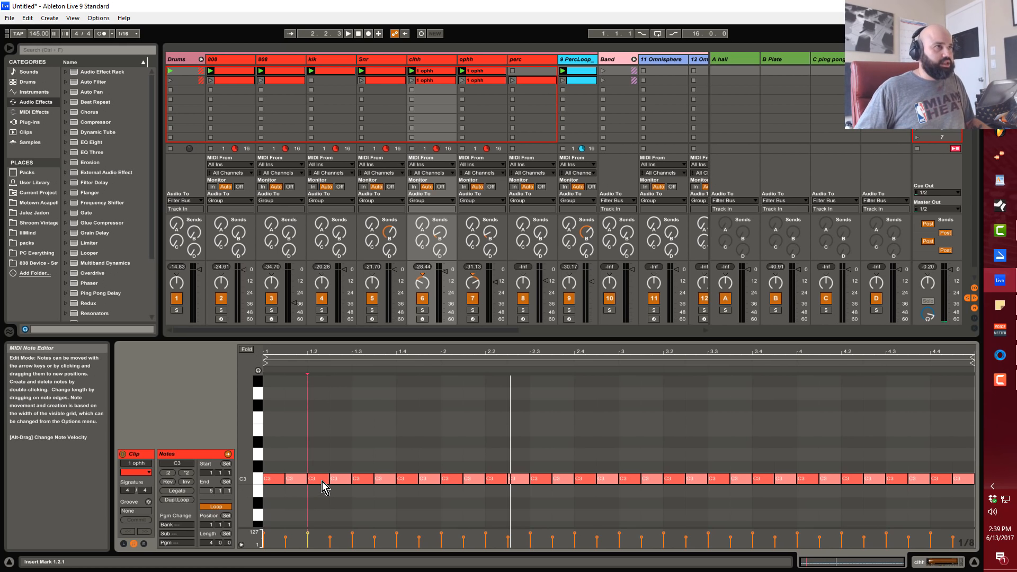
key(space)
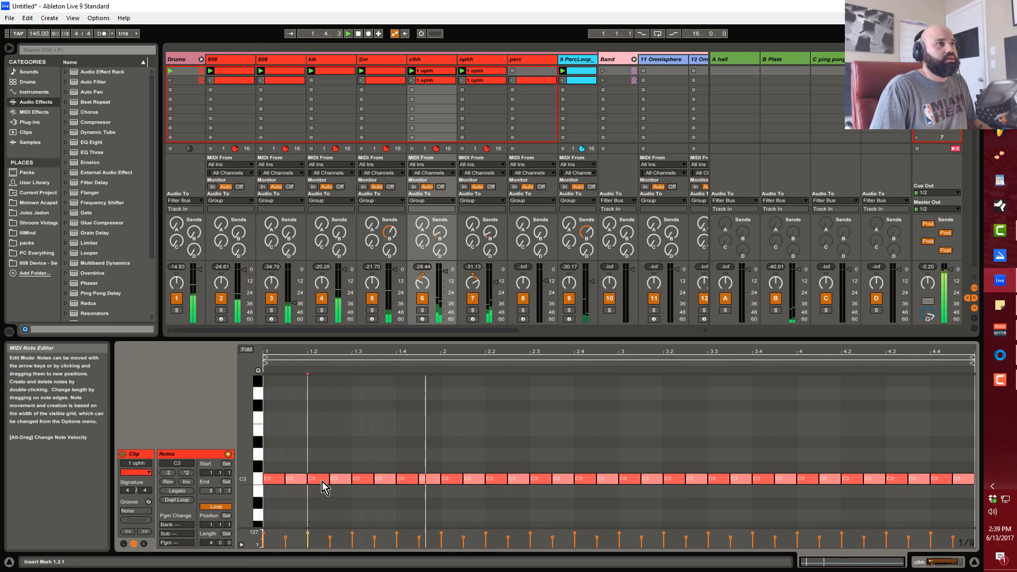
- Delete the C3 notes at 1.2, bar 3 and around 4.3 to leave gaps for rolls
click(321, 482)
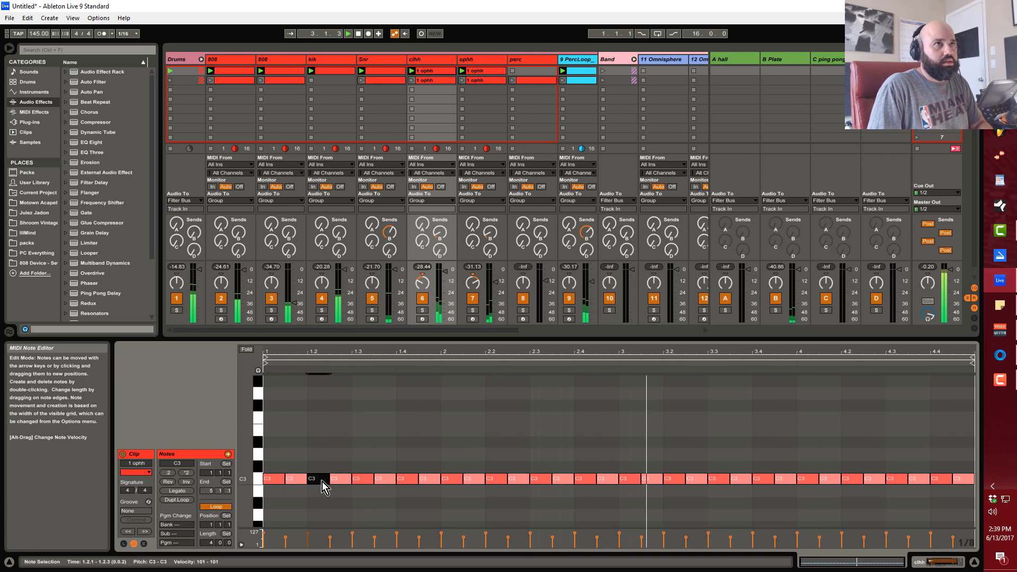
click(631, 479)
key(Delete)
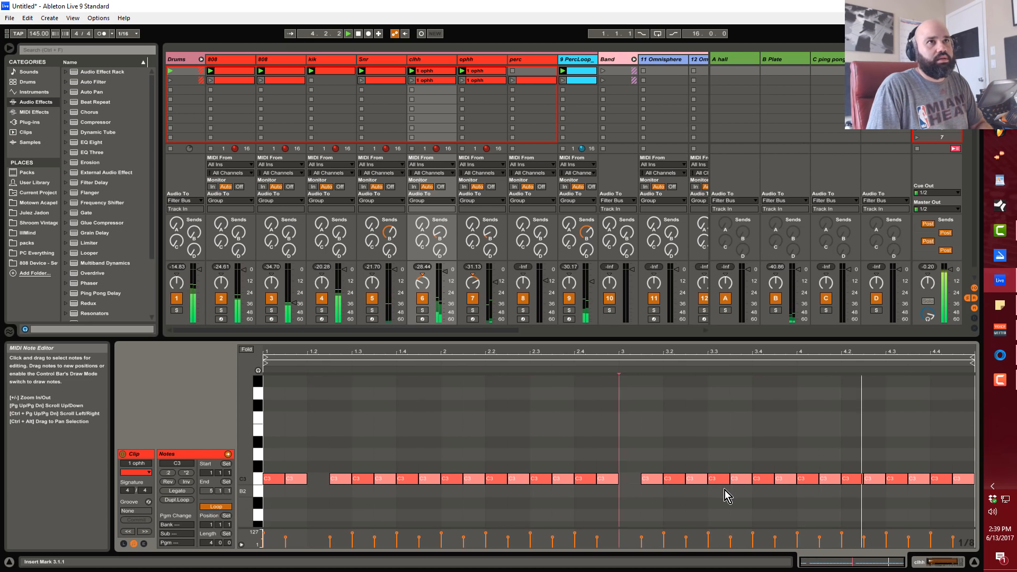
click(896, 480)
key(Delete)
click(918, 480)
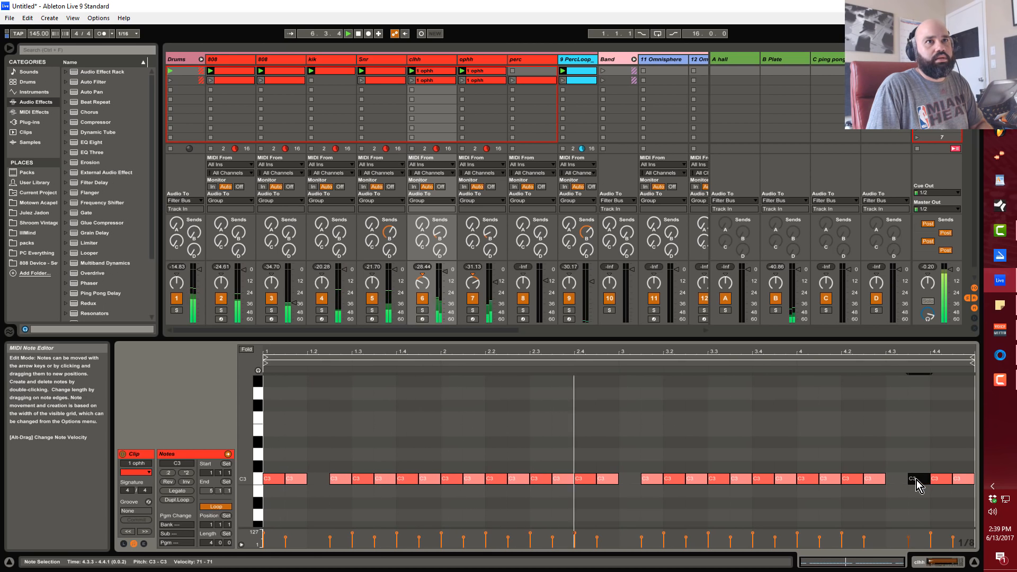
key(Delete)
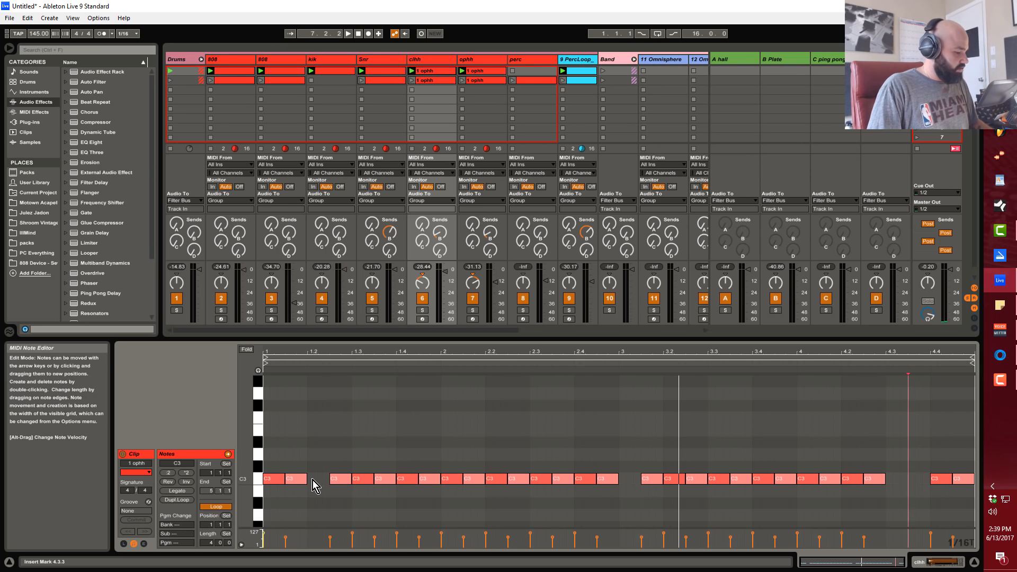
- Draw a short 1/16-triplet C3 roll into the gap at 1.2 and audition it
key(b)
click(316, 478)
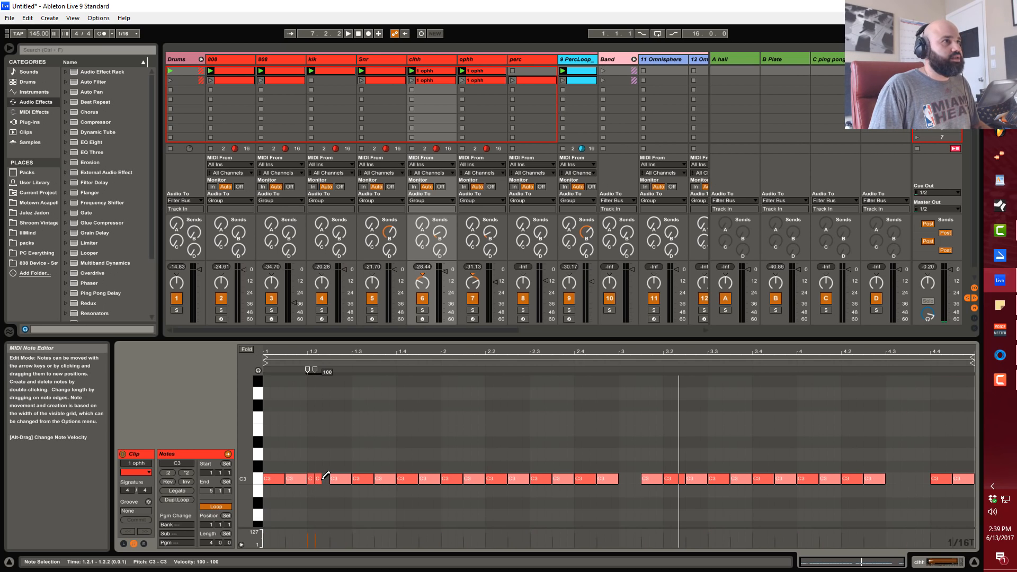
click(323, 477)
key(b)
key(space)
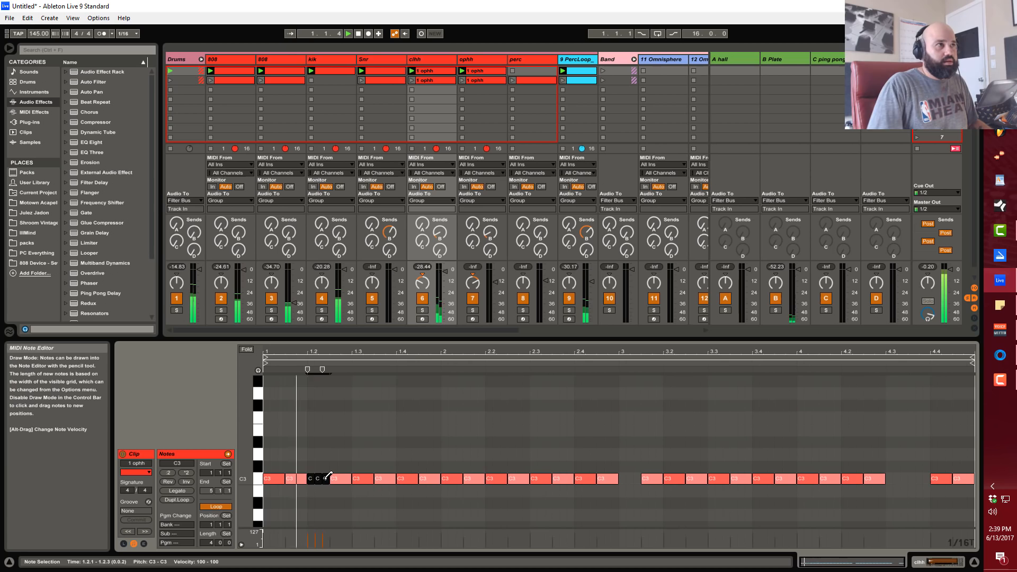
- Fill the gaps at beat 3 and 4.3 with triplet C3 rolls and enlarge the velocity lane
click(630, 478)
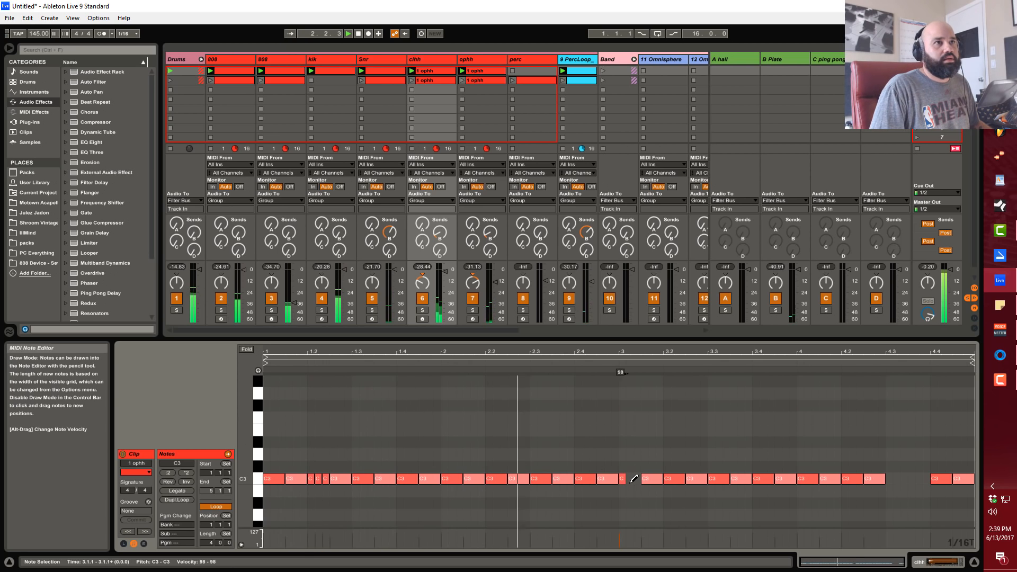
drag(634, 477, 646, 478)
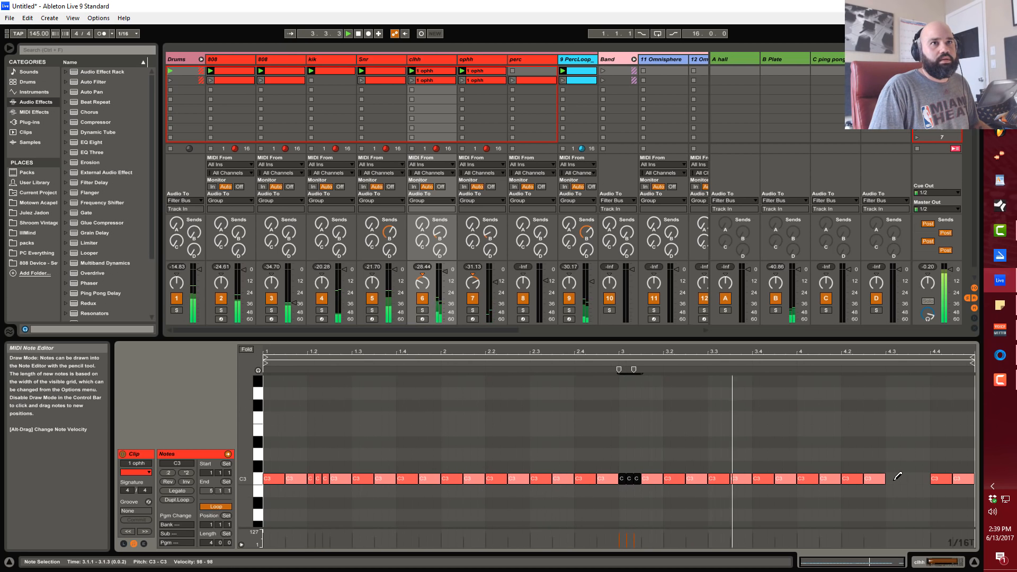
drag(889, 477, 929, 477)
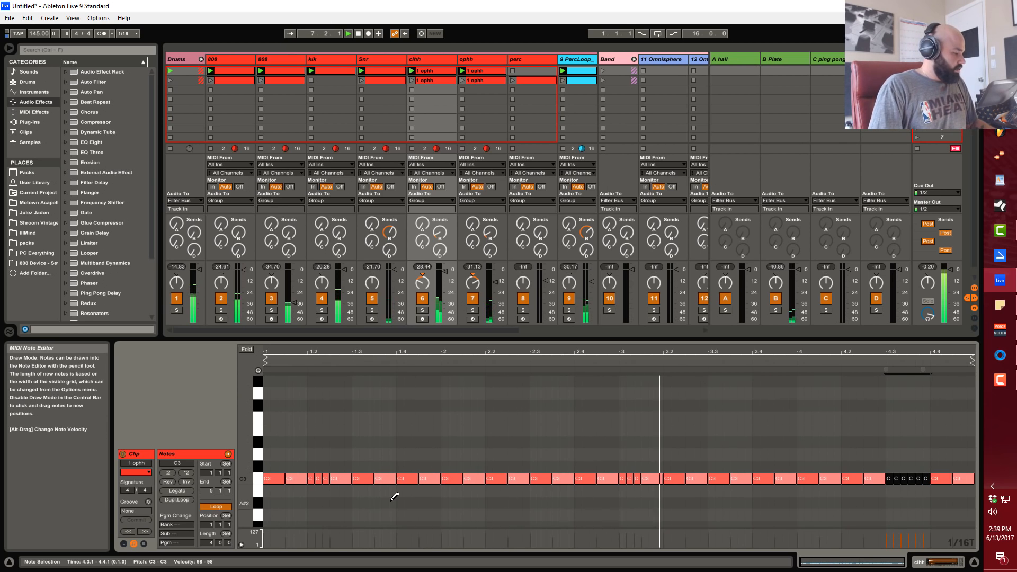
drag(392, 539, 401, 413)
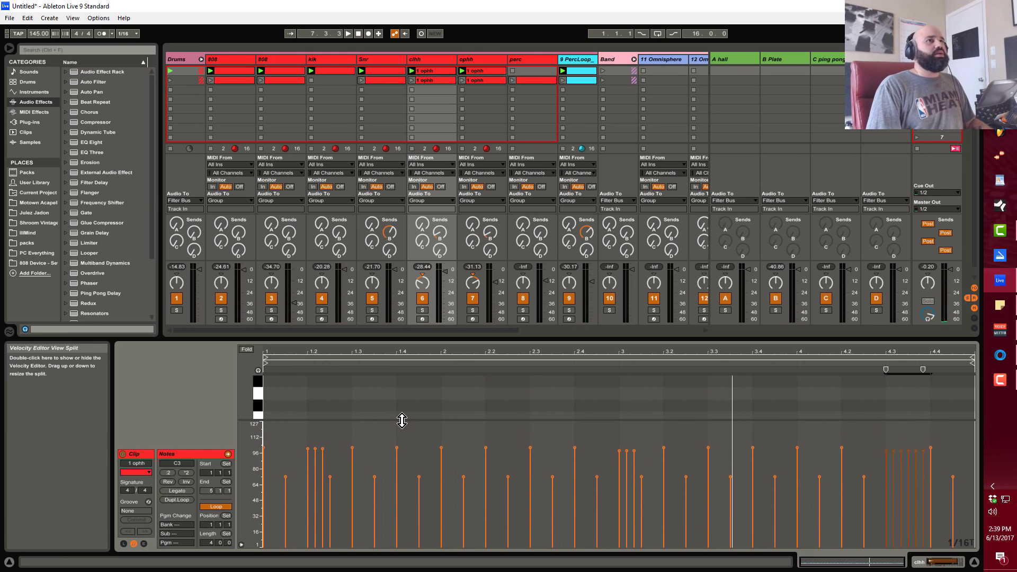
- Drag the rolls at 1.2, beat 3 and 4.3 into descending velocity ramps (about 74–88) and audition
click(314, 443)
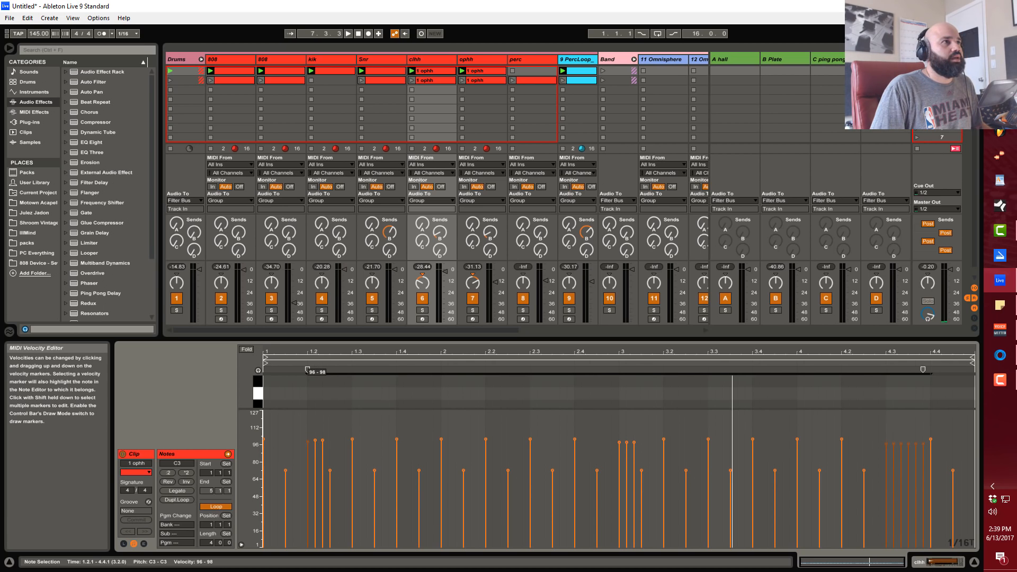
drag(316, 444, 322, 450)
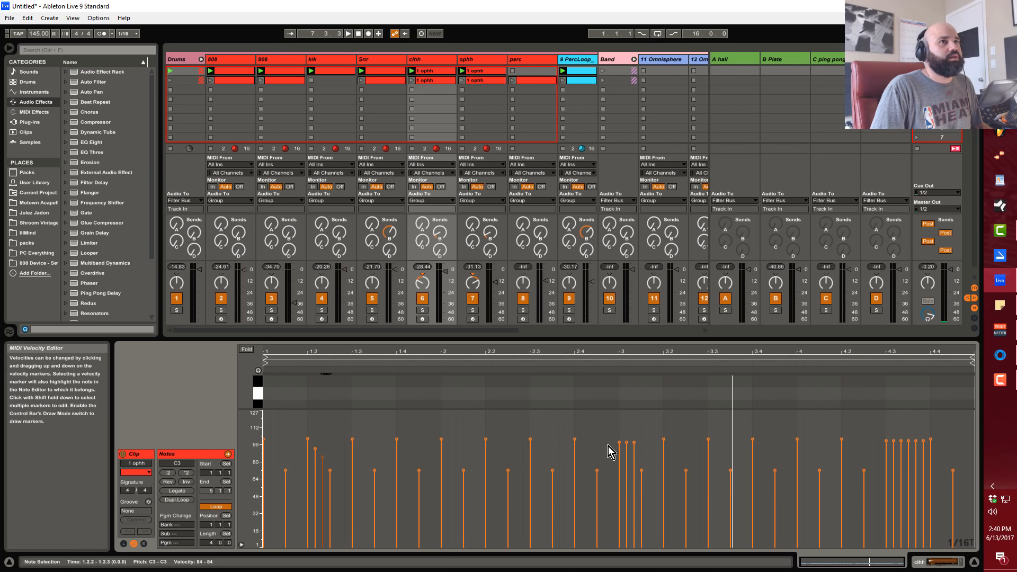
drag(626, 442, 627, 458)
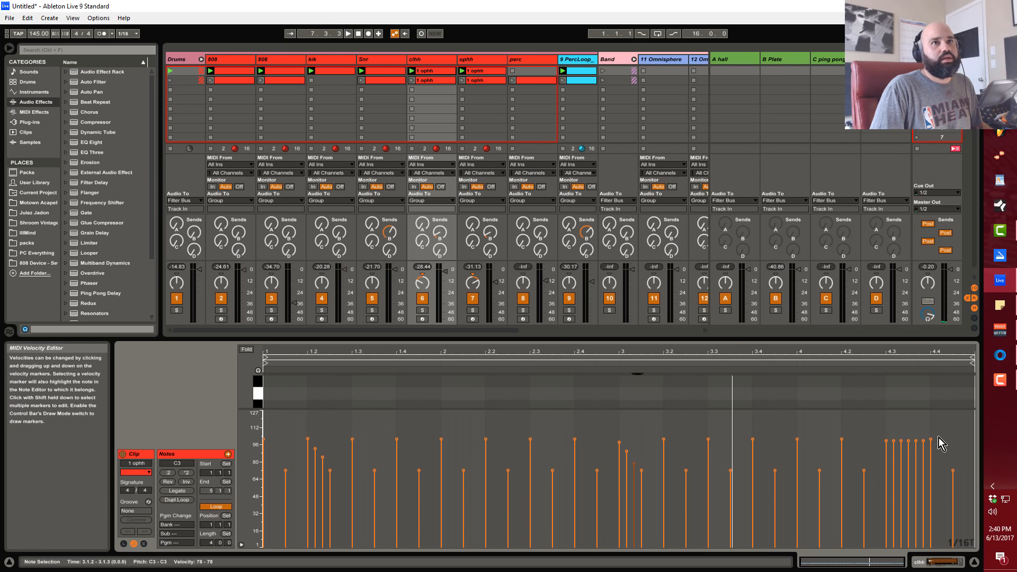
mouse_move(931, 441)
mouse_down()
mouse_move(918, 457)
mouse_move(909, 451)
mouse_move(927, 473)
mouse_move(930, 457)
mouse_up()
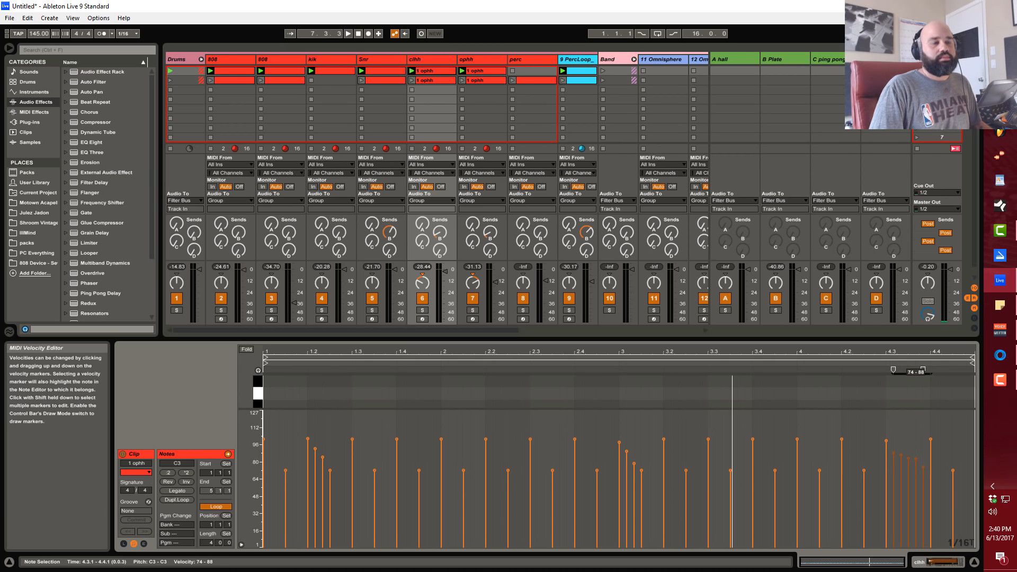
key(space)
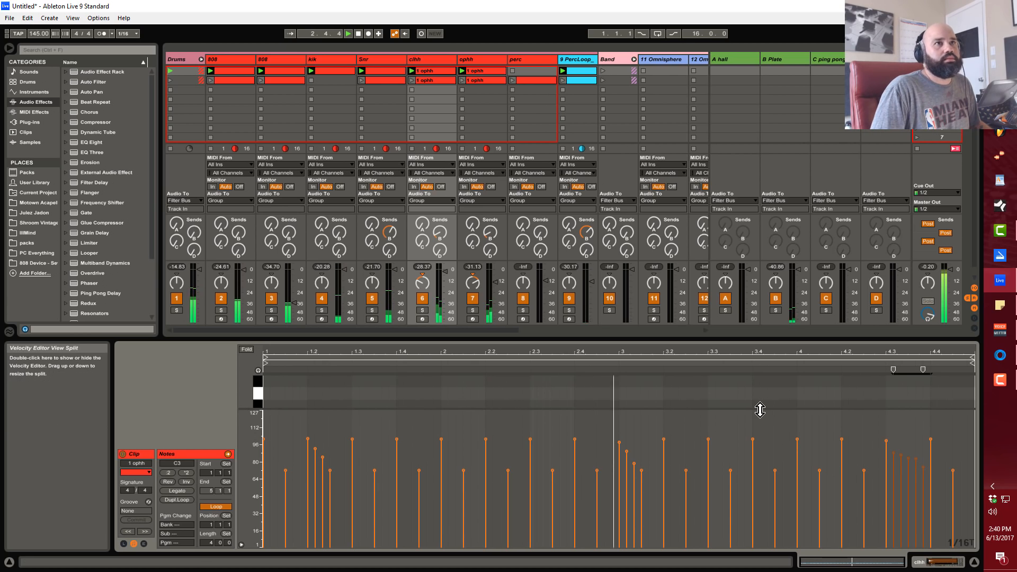
- Drag the velocity editor split down so the hi-hat note rows are visible again
drag(761, 411, 755, 521)
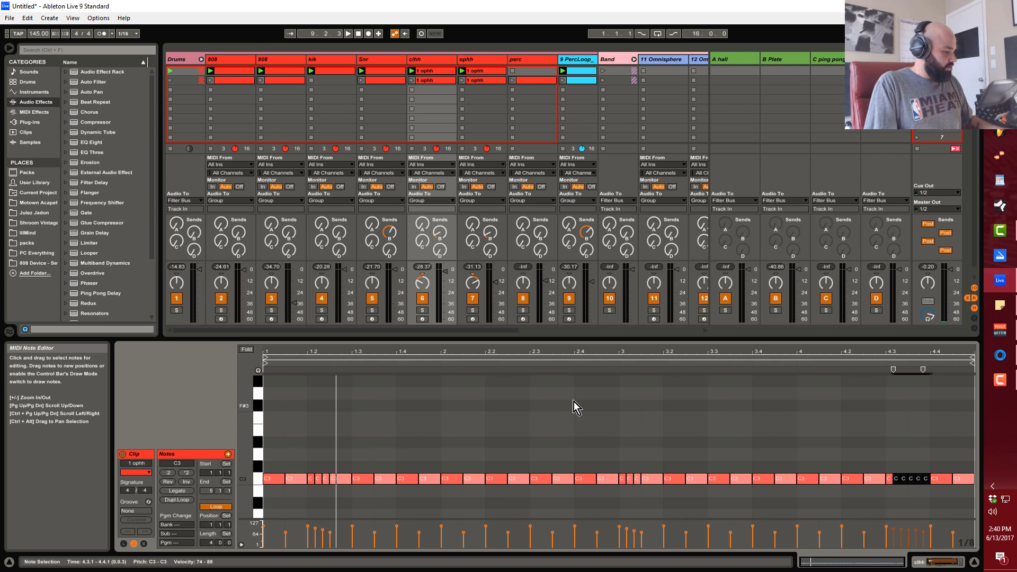
- Draw note rows on E3 (about 1.2–2.4), C#3 and F3, then deactivate the F3 row
key(b)
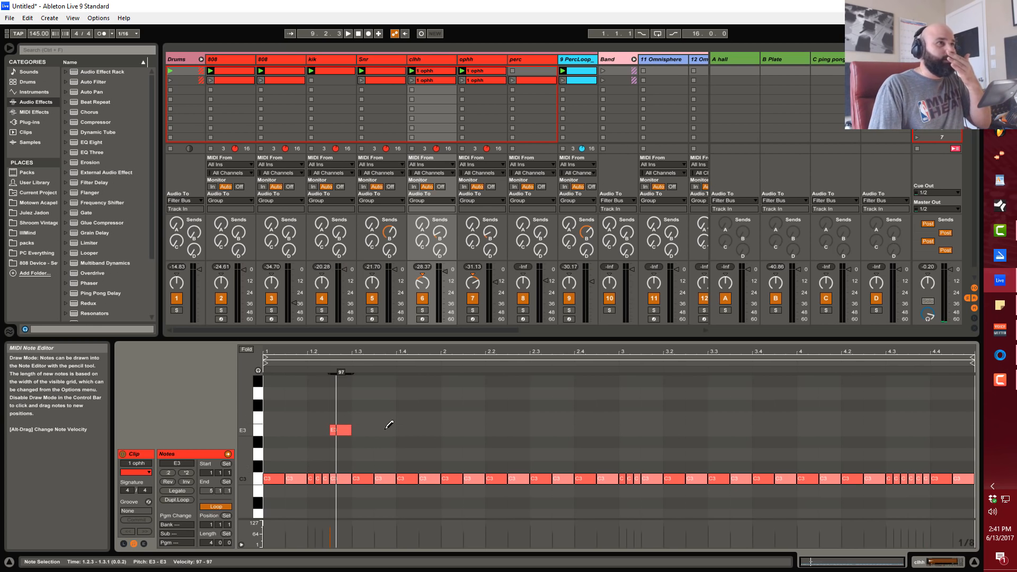
drag(334, 430, 636, 430)
drag(625, 466, 945, 466)
drag(690, 417, 973, 418)
key(0)
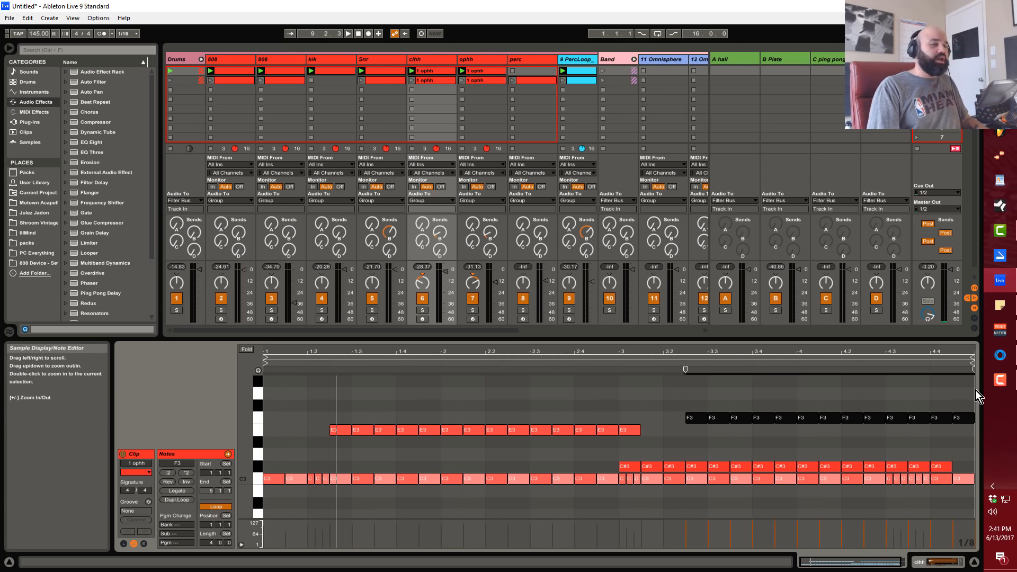